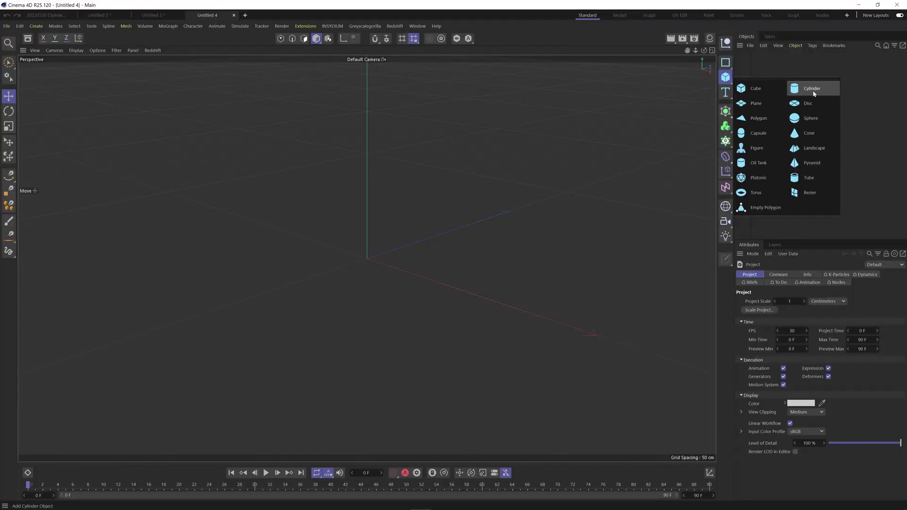
Step: Add a cylinder with a radius of 33 cm and a height of 400 cm
left_click(812, 90)
left_click(798, 293)
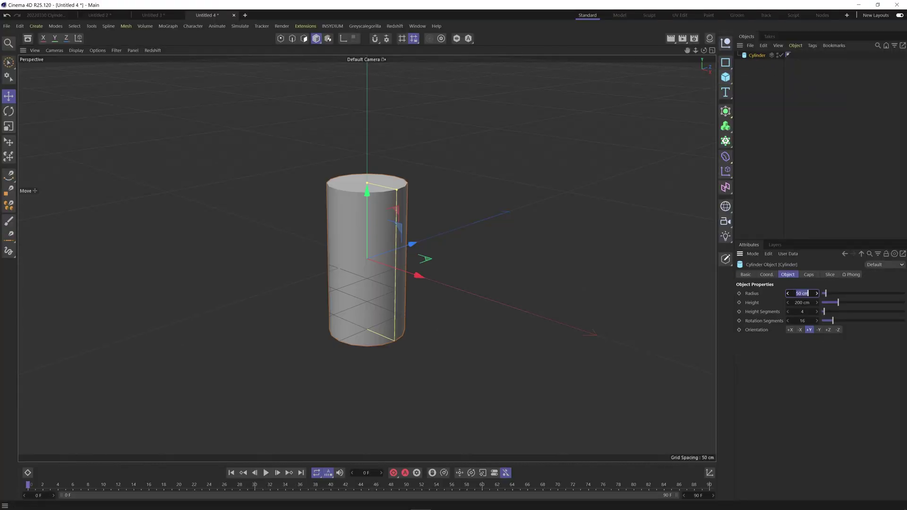
key("Tab")
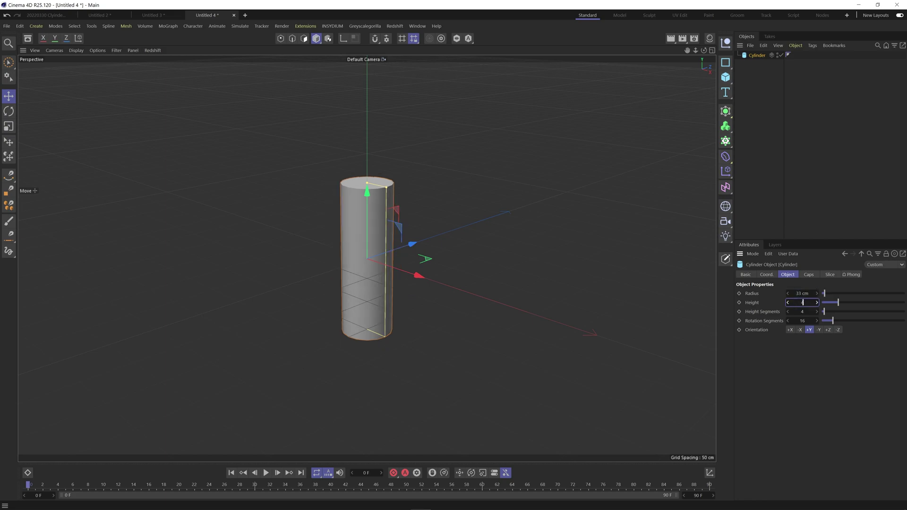
key("Return")
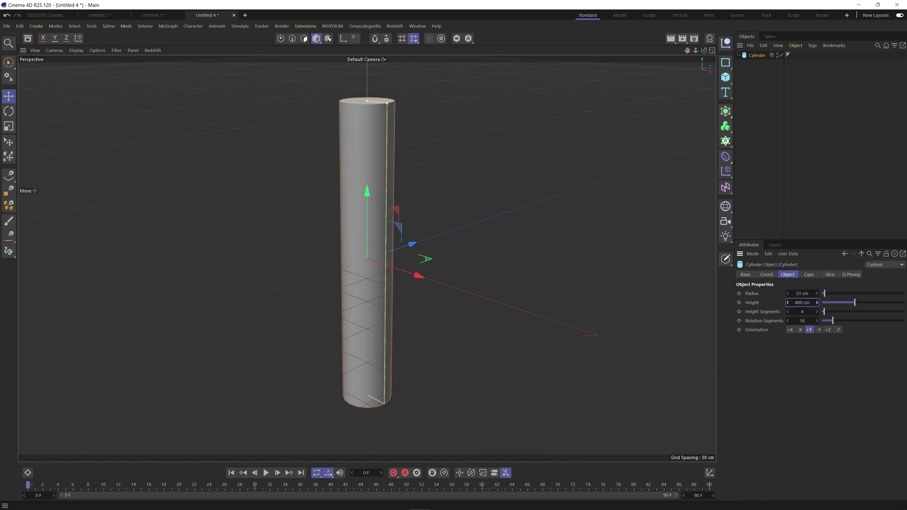
Step: Enable filleted caps on the cylinder with a fillet radius of 5 cm
left_click(813, 276)
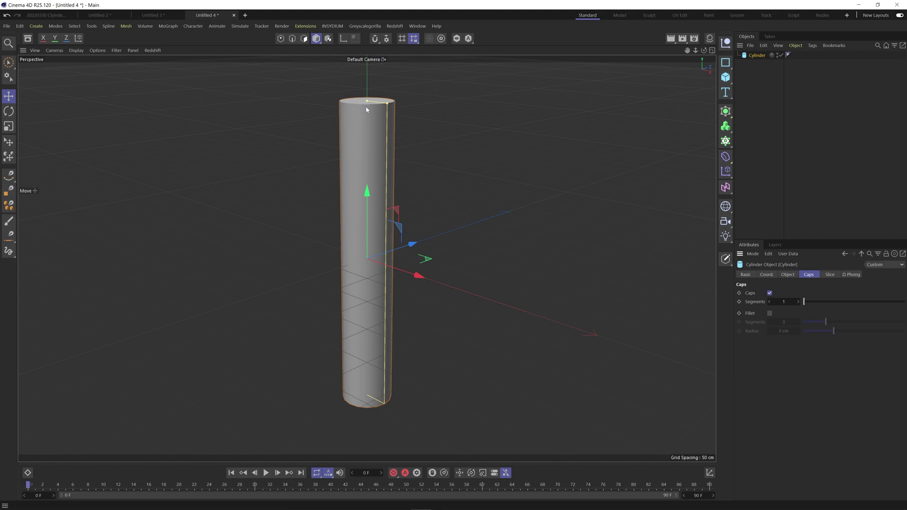
left_click(769, 314)
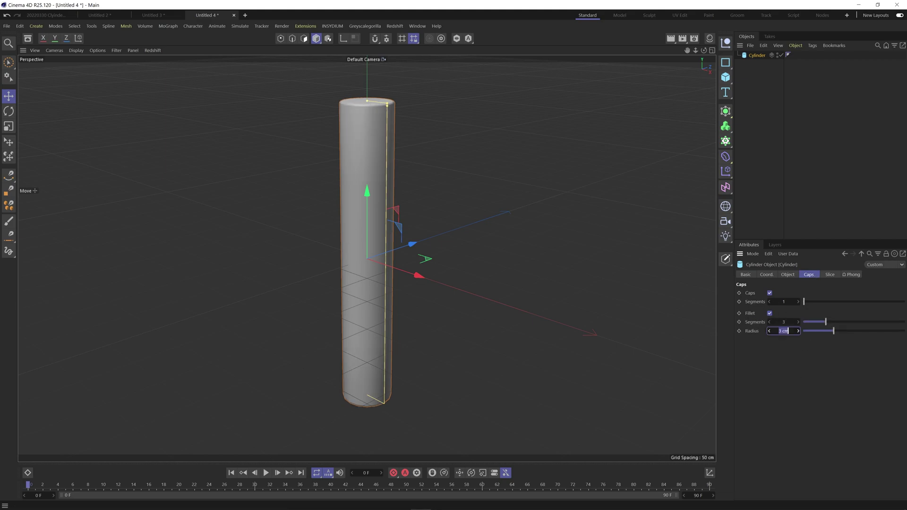
type("5")
key("Return")
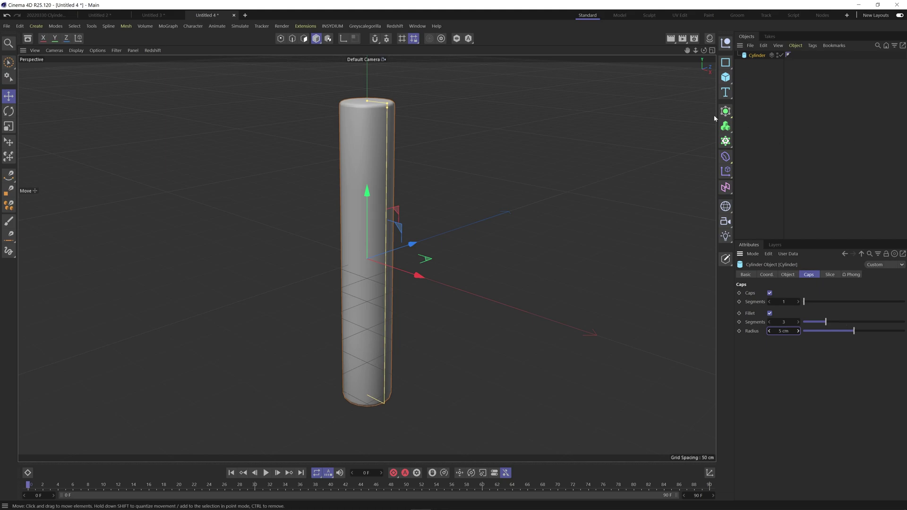
Step: Add a MoGraph Cloner and make the cylinder its child
key("shift+c")
type("clone")
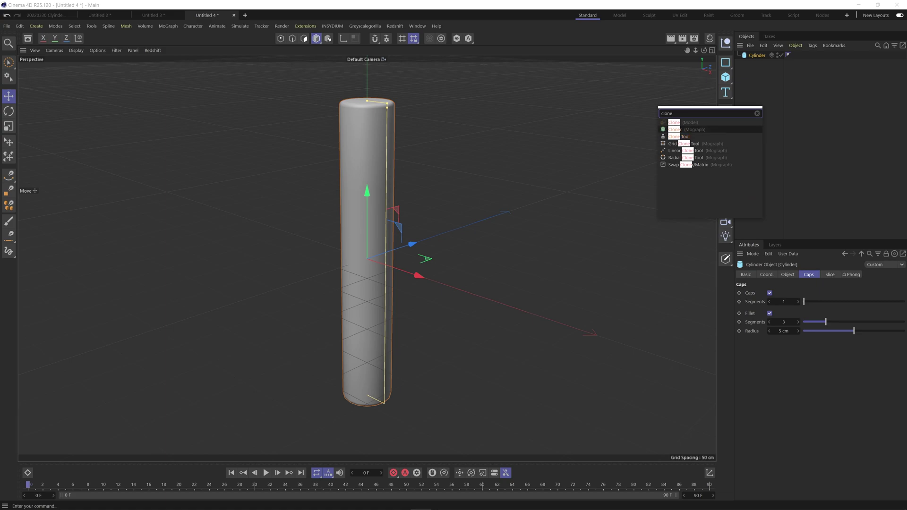
key("Return")
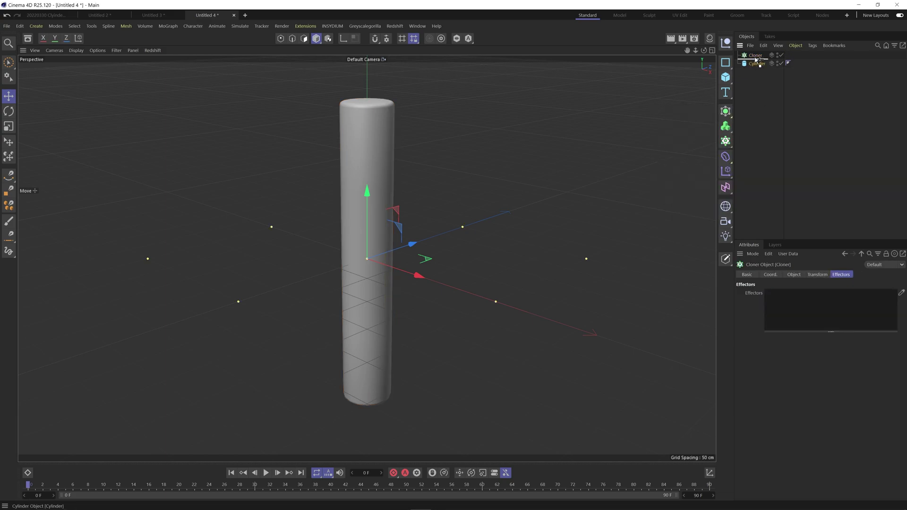
left_click_drag(756, 60, 755, 56)
Step: Switch the Cloner to Linear mode and set its count to 30
left_click(790, 275)
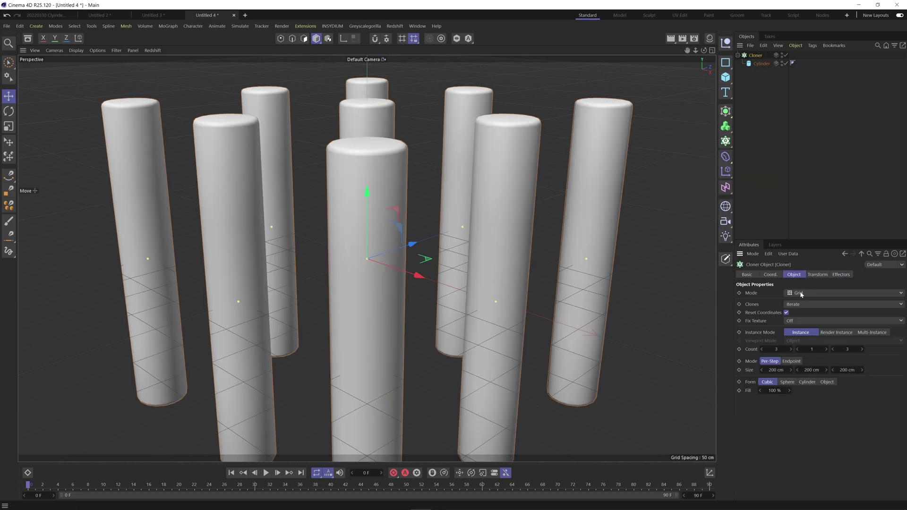
left_click(804, 293)
left_click(805, 304)
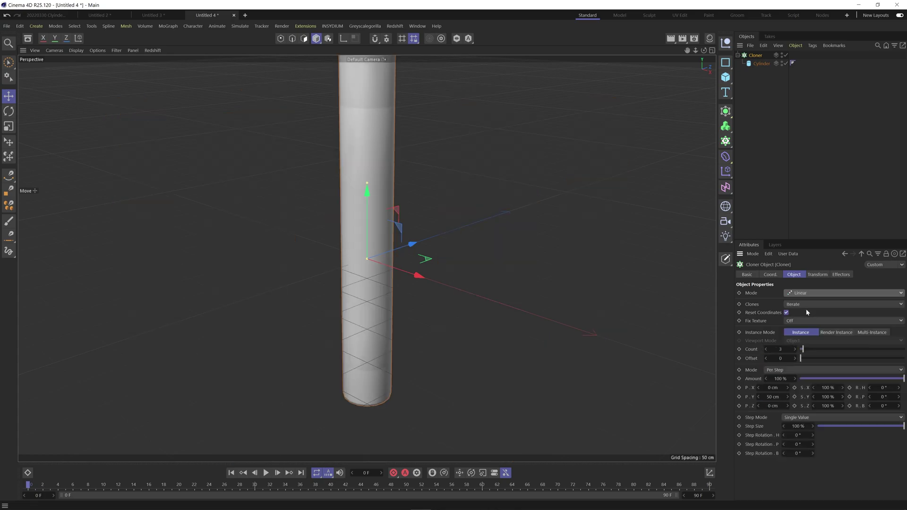
left_click(781, 349)
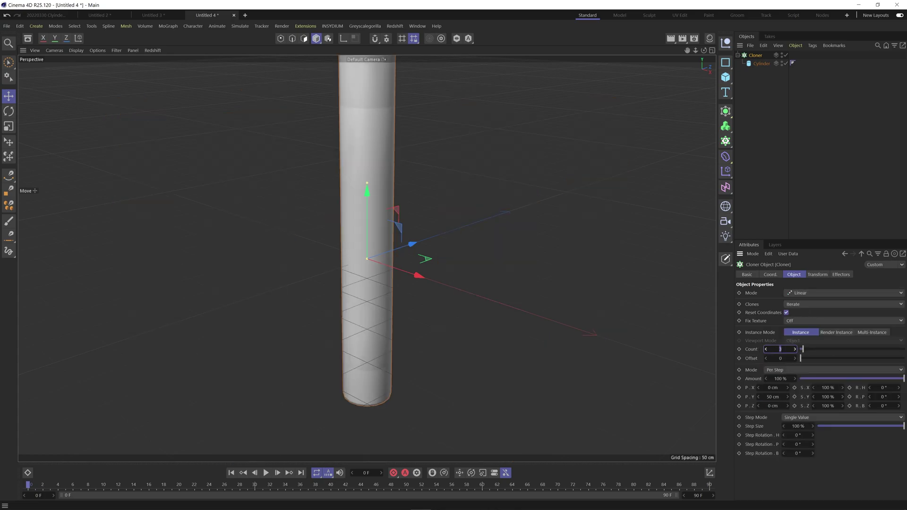
type("30")
key("Return")
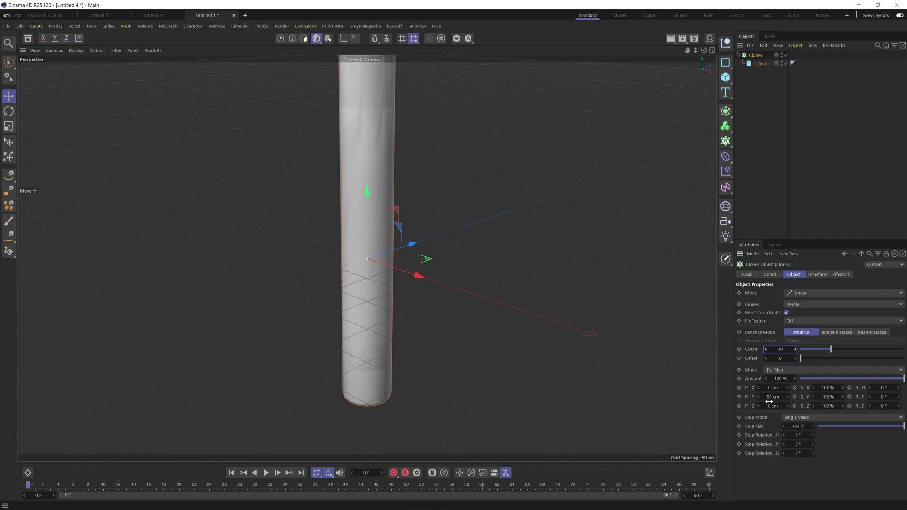
Step: Space the clones 75 cm apart along Z, with the Y position offset set to 0 cm
left_click(771, 398)
type("0")
key("Tab")
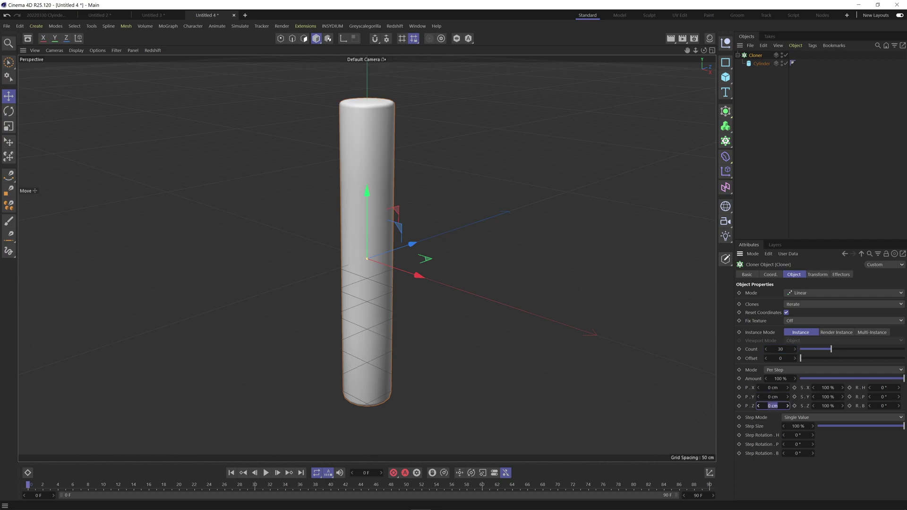
key("Return")
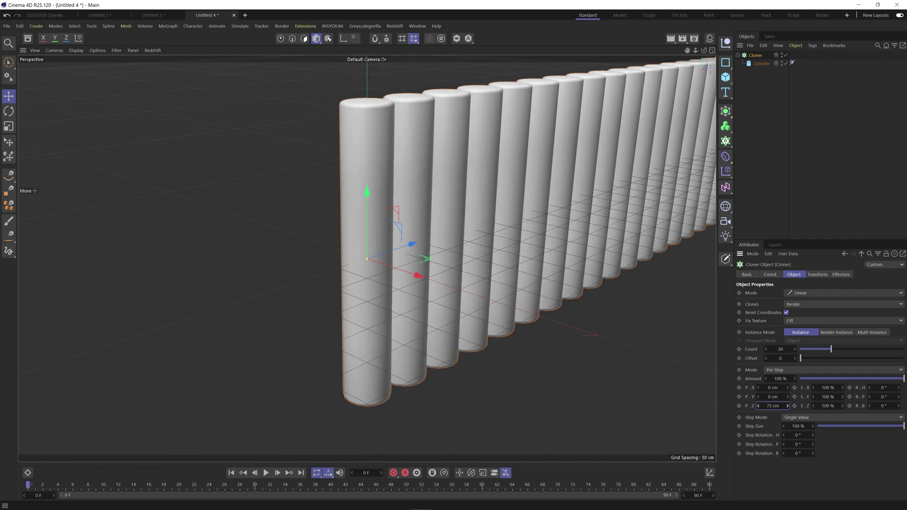
left_click_drag(687, 51, 468, 111)
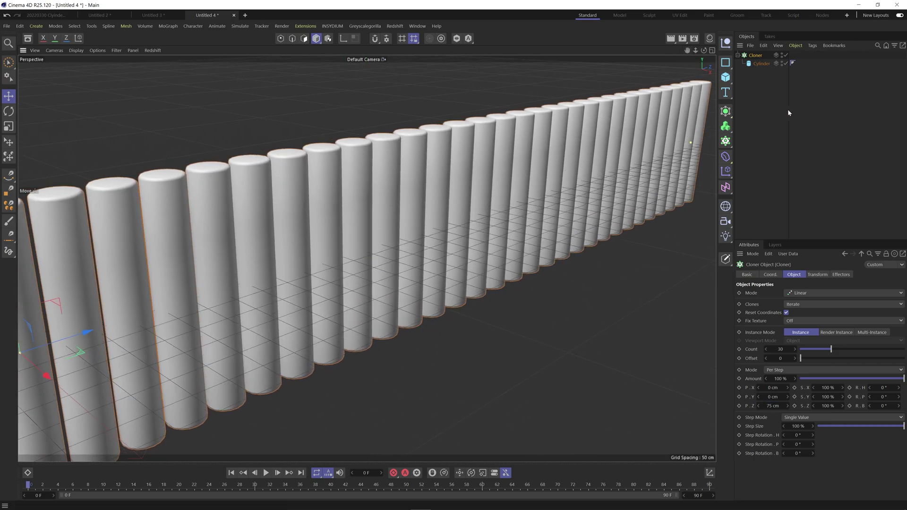
Step: Set the cylinder's orientation to -X so the clones lie flat in a row
left_click(762, 63)
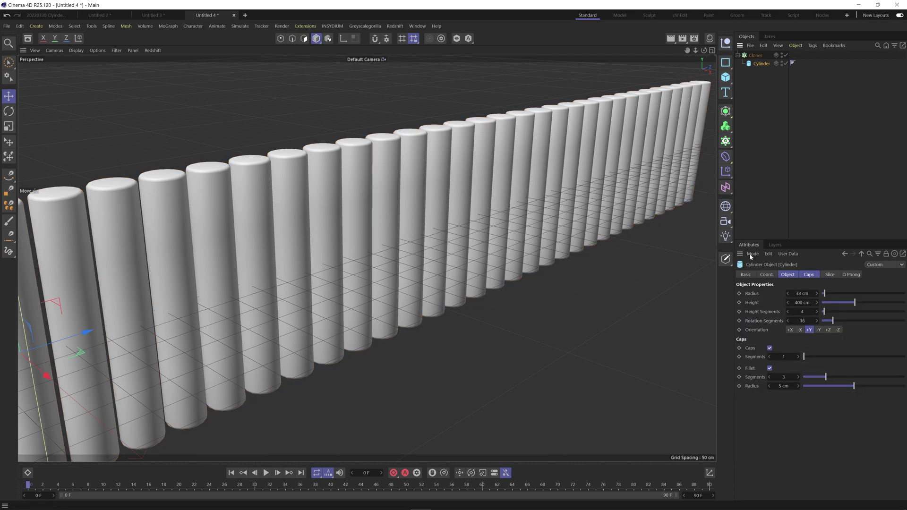
left_click(799, 331)
left_click_drag(697, 50, 645, 80)
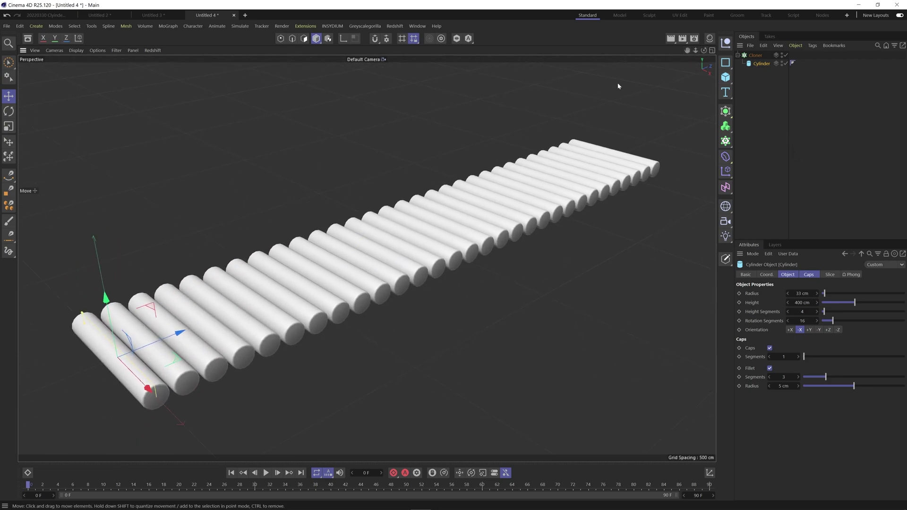
Step: Add a MoGraph Formula effector and assign it to the Cloner's effectors list
key("shift+c")
type("for")
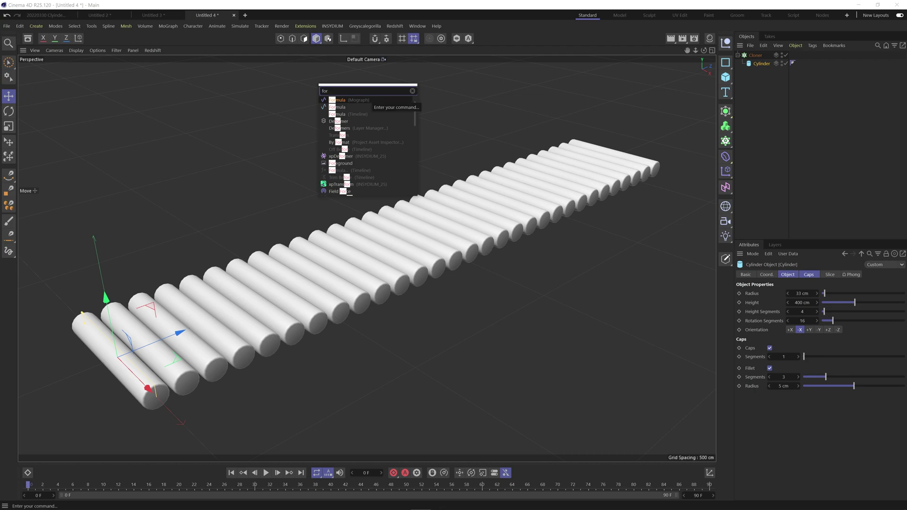
left_click(358, 101)
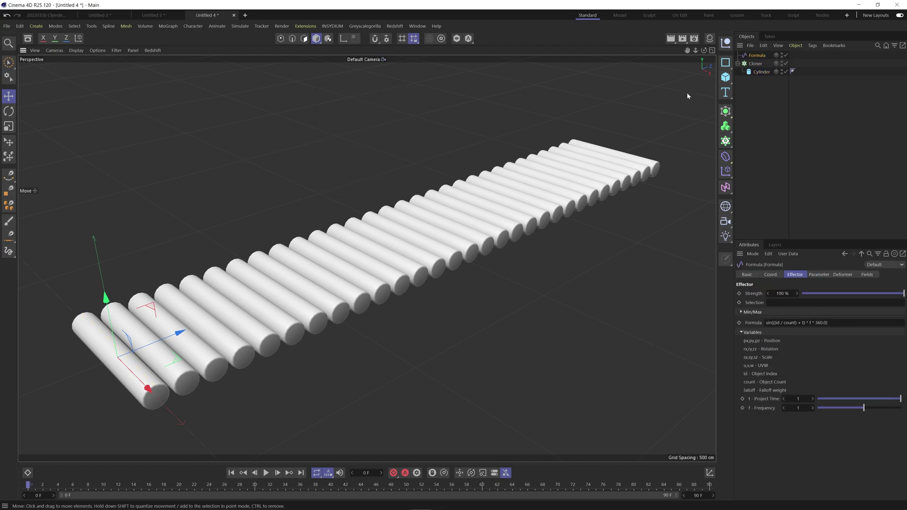
left_click(755, 63)
left_click(841, 275)
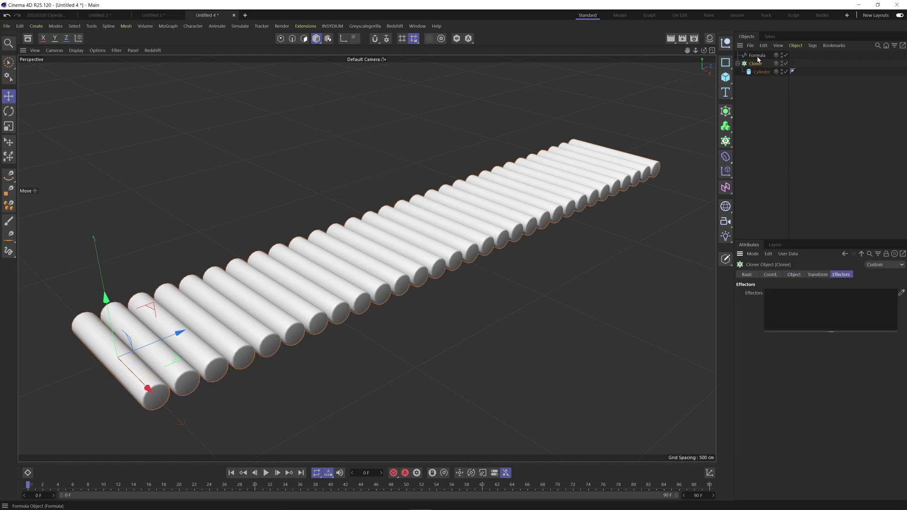
left_click_drag(757, 55, 799, 312)
left_click(794, 275)
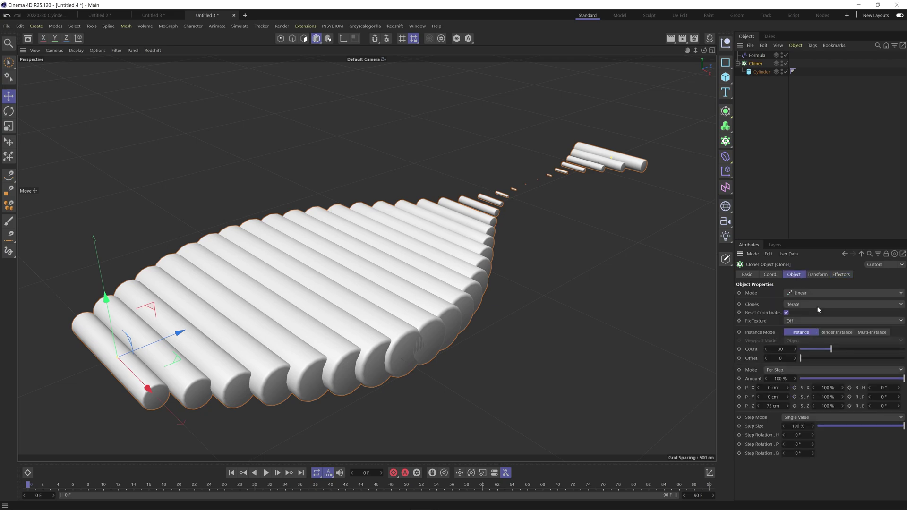
Step: Set the Formula effector's project time to 0.25 and its frequency to 2
left_click(757, 56)
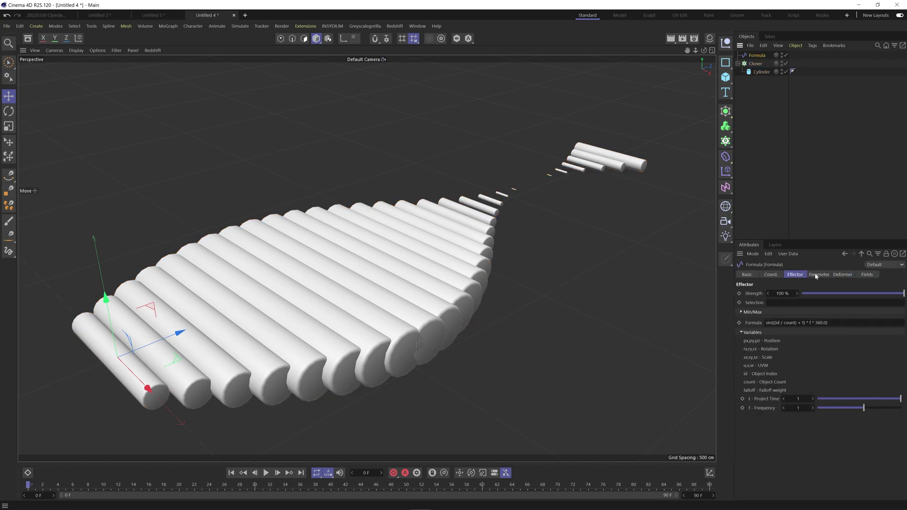
left_click(799, 400)
type("0.25")
key("Tab")
type("2")
key("Return")
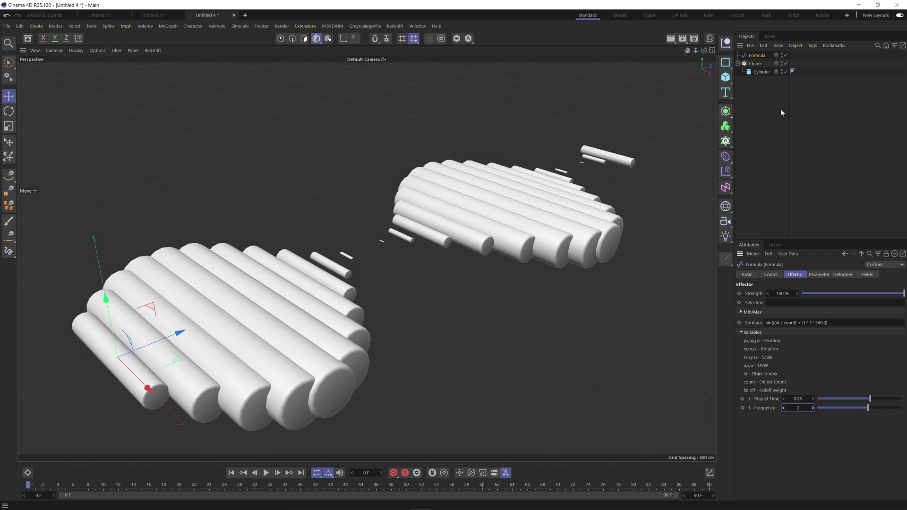
Step: Set the Formula effector's position offsets to 0 cm in X and 40 cm in Y
left_click(819, 275)
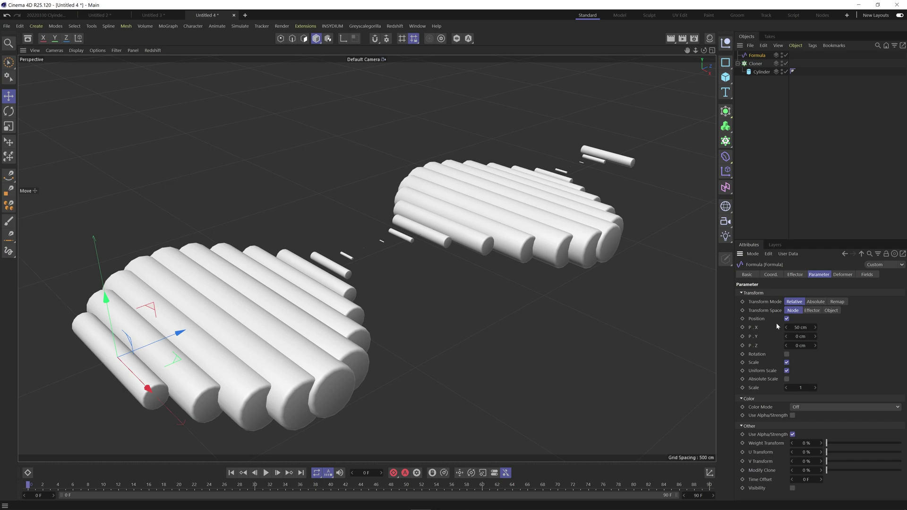
left_click(797, 328)
type("0")
key("Tab")
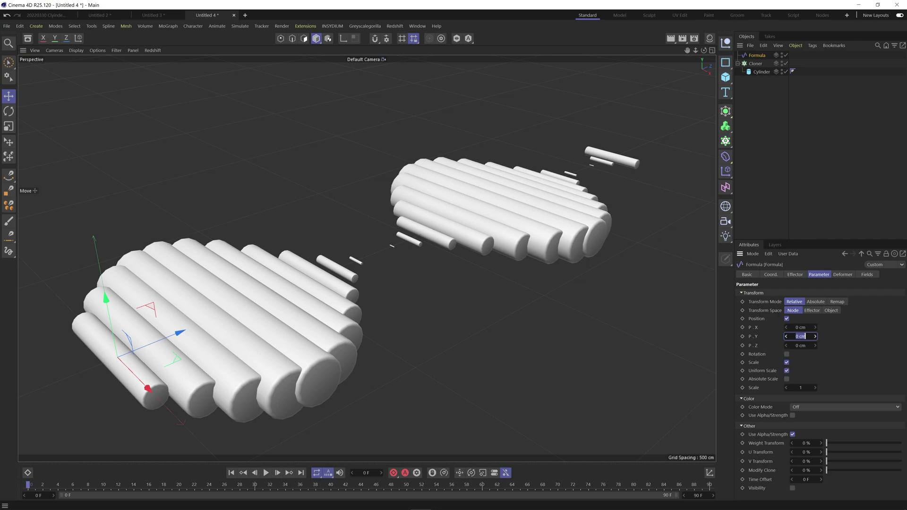
type("40")
key("Return")
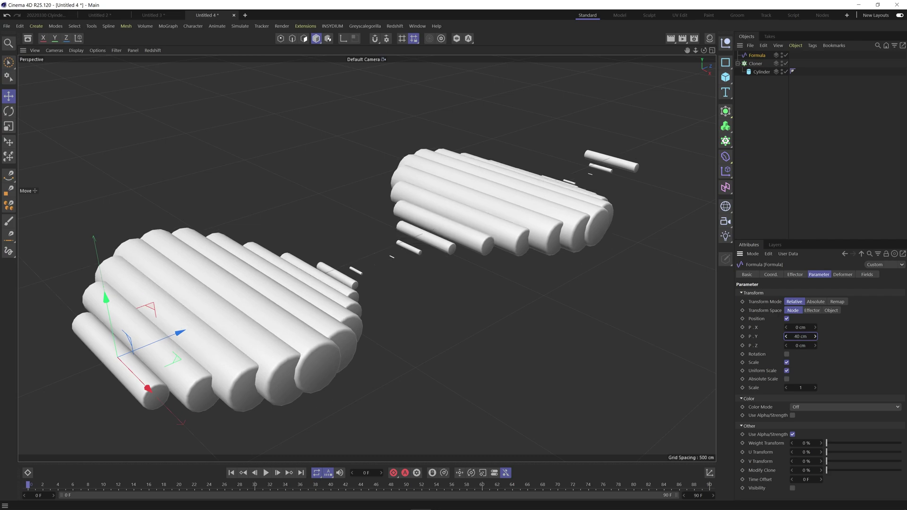
Step: Turn off the Formula effector's scale and enable its rotation with -15° heading and 45° bank
left_click(787, 363)
left_click(786, 355)
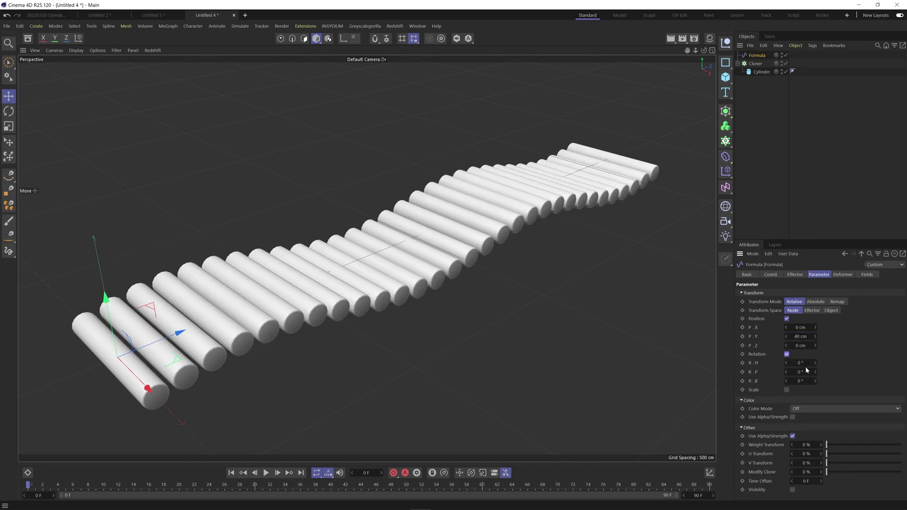
double_click(800, 363)
type("-15")
key("Tab")
key("Tab")
type("45")
key("Return")
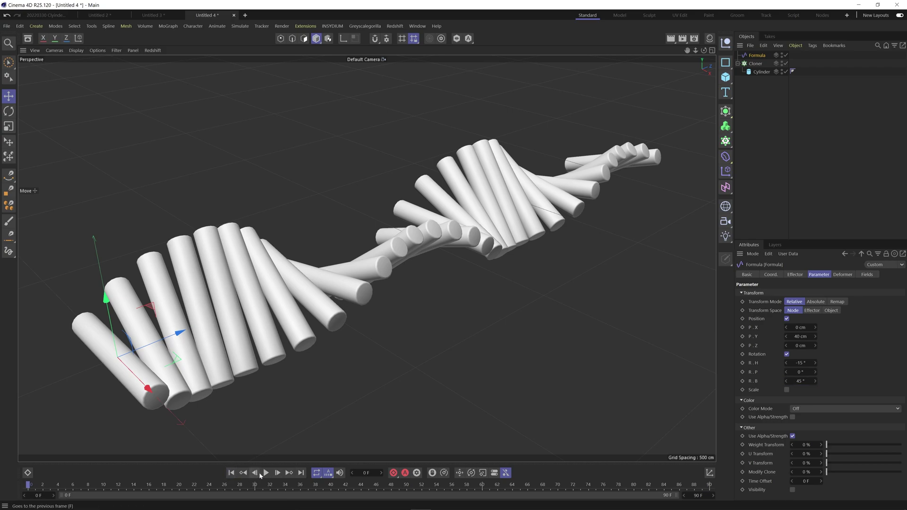
Step: Play back the animation to check the wave motion of the clones, and stop it
left_click(266, 474)
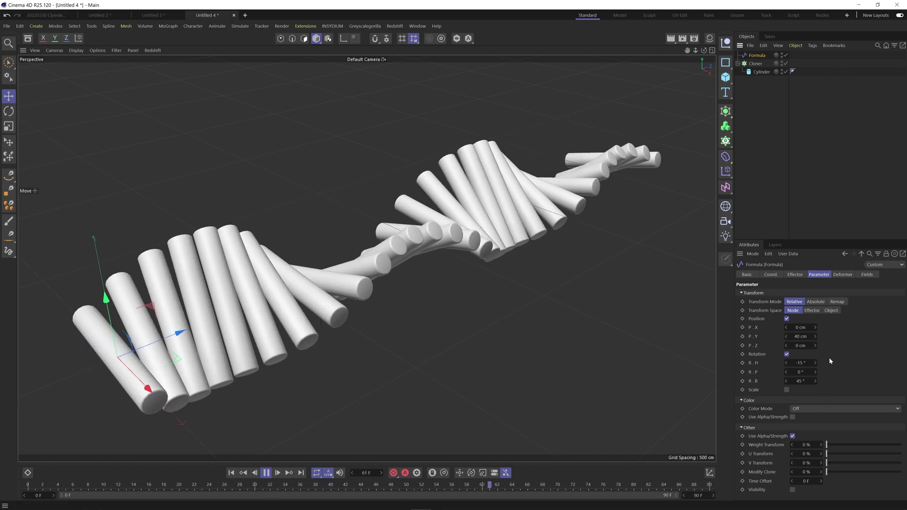
left_click(795, 275)
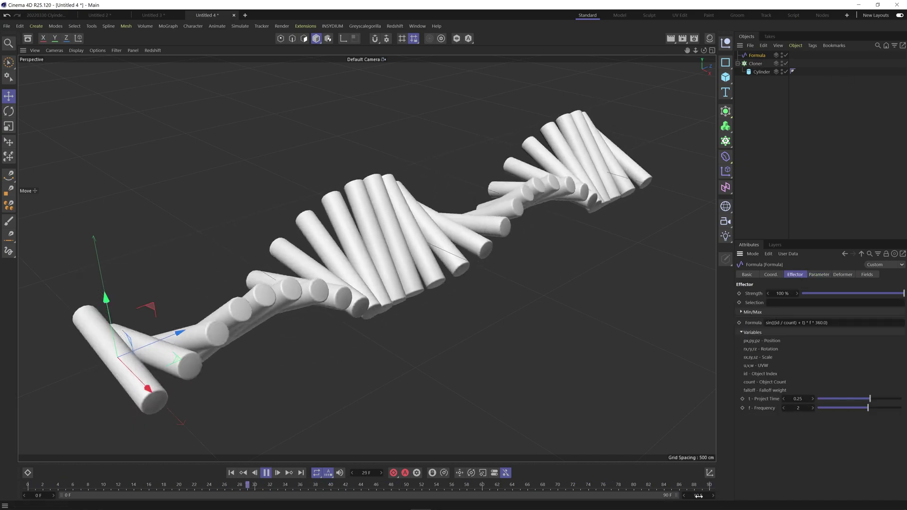
left_click(266, 472)
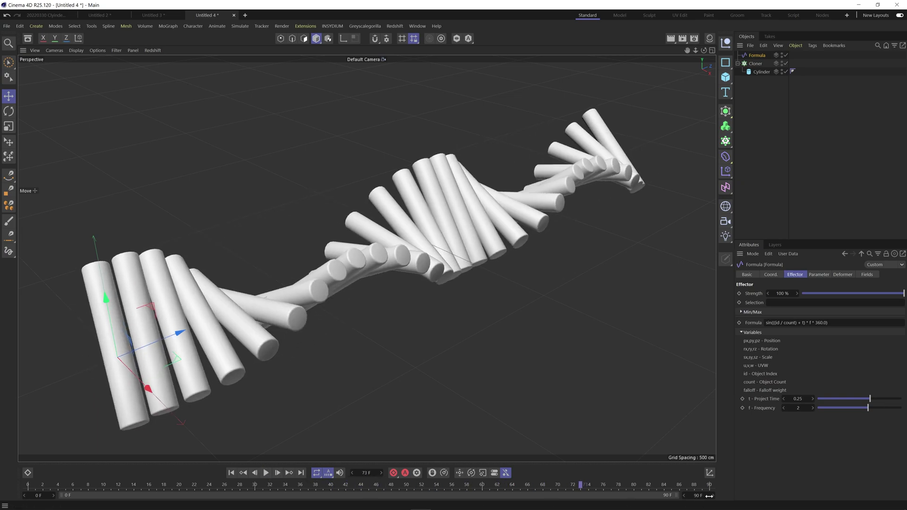
Step: Set the render output's frame range from frame 0 to frame 180 in the render settings
left_click(242, 26)
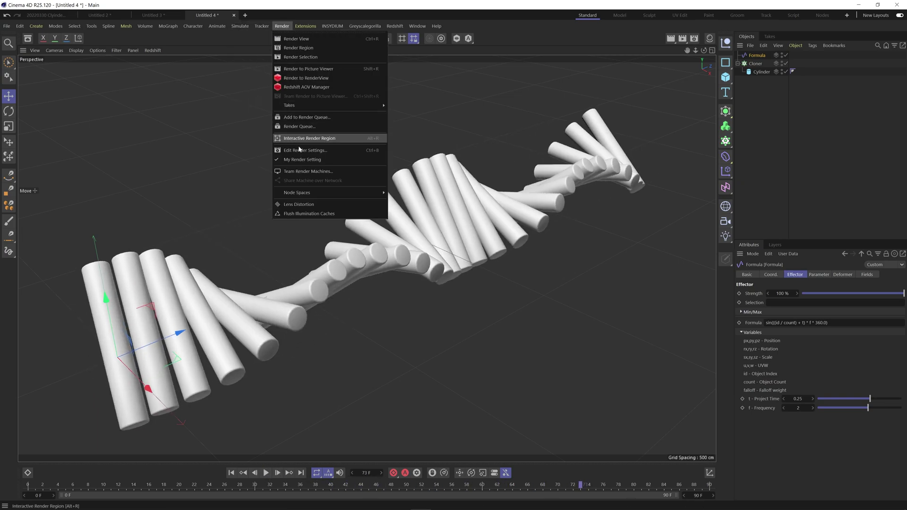
left_click(303, 138)
left_click(447, 284)
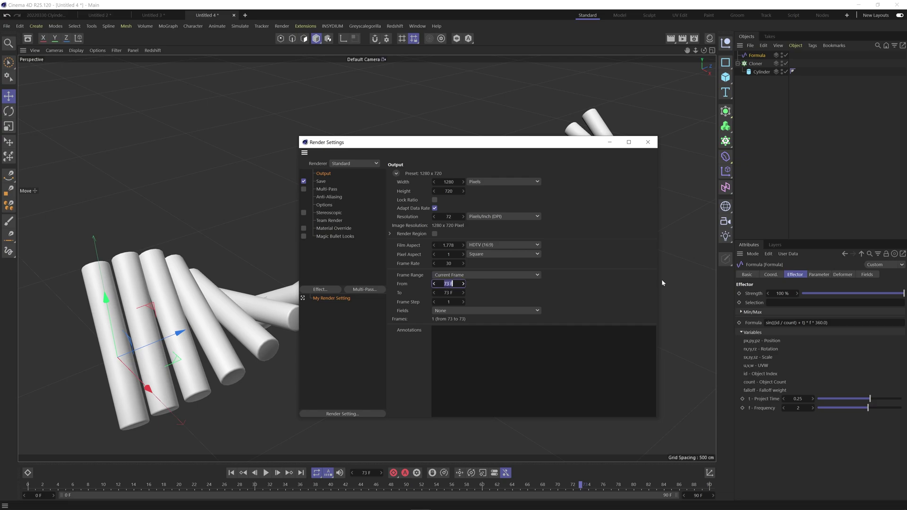
type("0")
key("Tab")
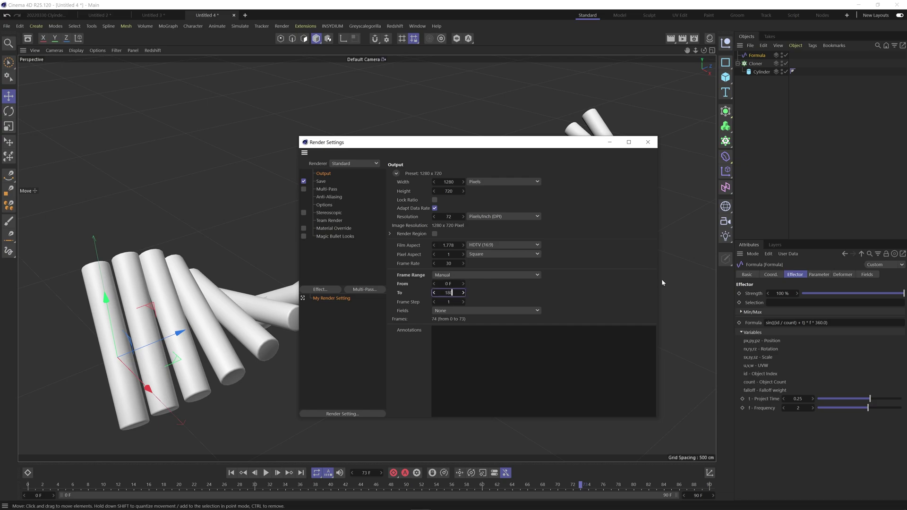
type("180")
key("Tab")
Step: Set the render output size to 1200 by 1200 pixels and close the render settings
type("1")
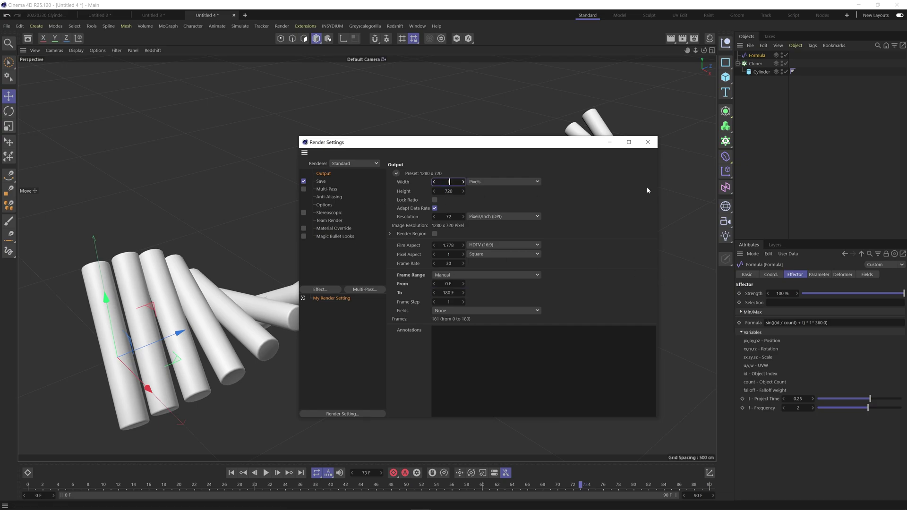
type("200")
key("Tab")
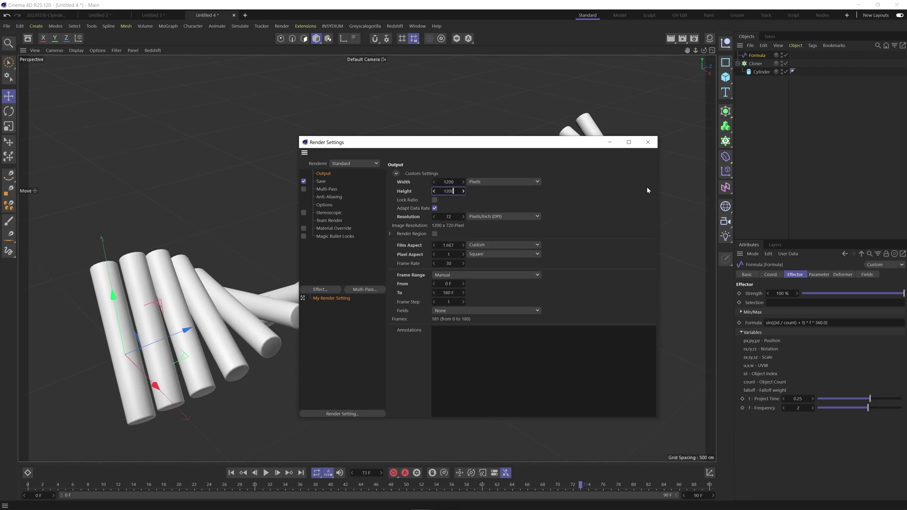
type("1200")
key("Return")
left_click(648, 142)
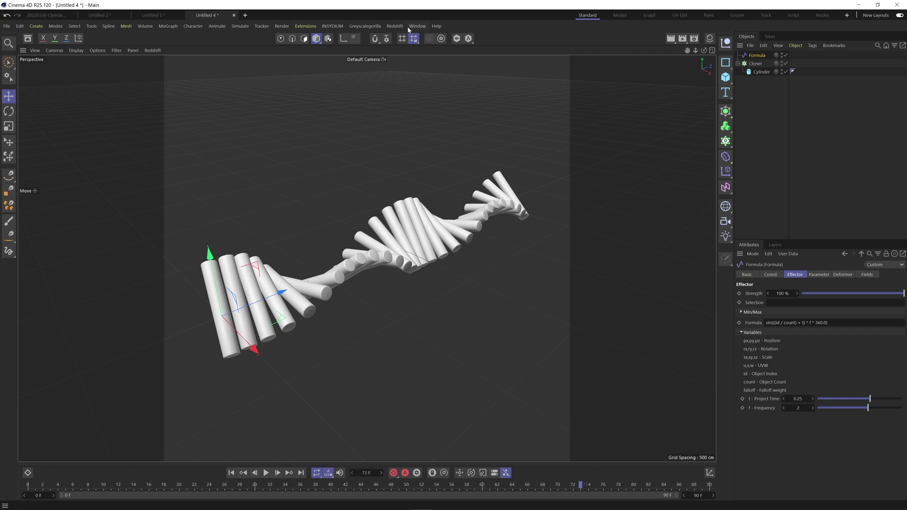
Step: Add a Redshift camera to the scene and look through it in the viewport
left_click(395, 26)
mouse_move(424, 59)
left_click(482, 60)
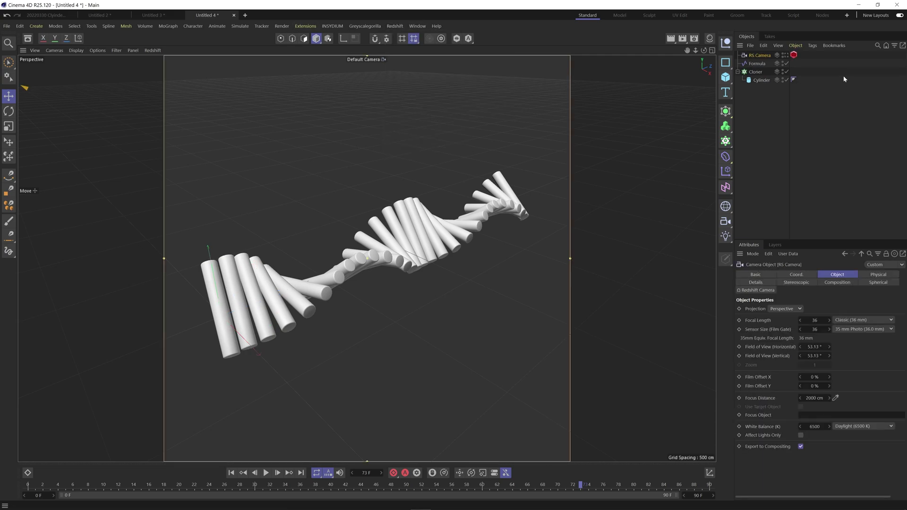
left_click(786, 55)
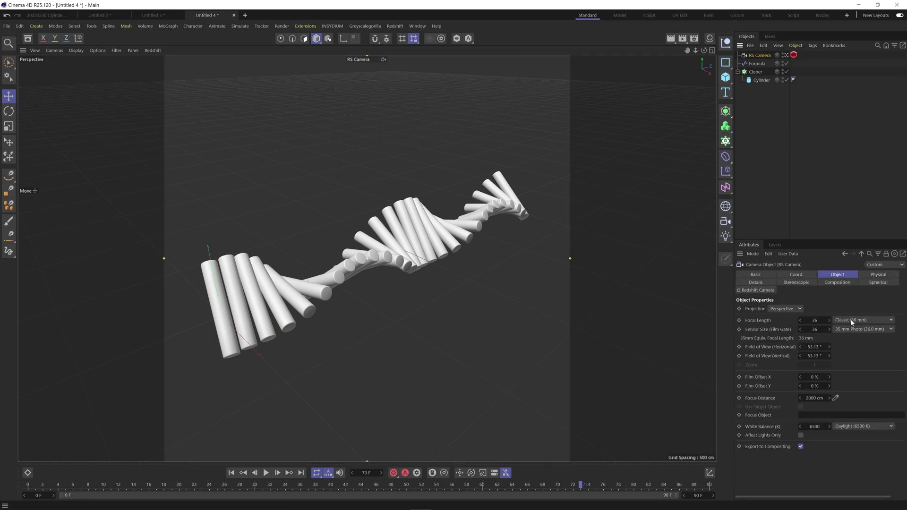
Step: Set the RS Camera's focal length to 300 mm and reframe it so the cylinder wave crosses the frame diagonally
type("300")
key("Return")
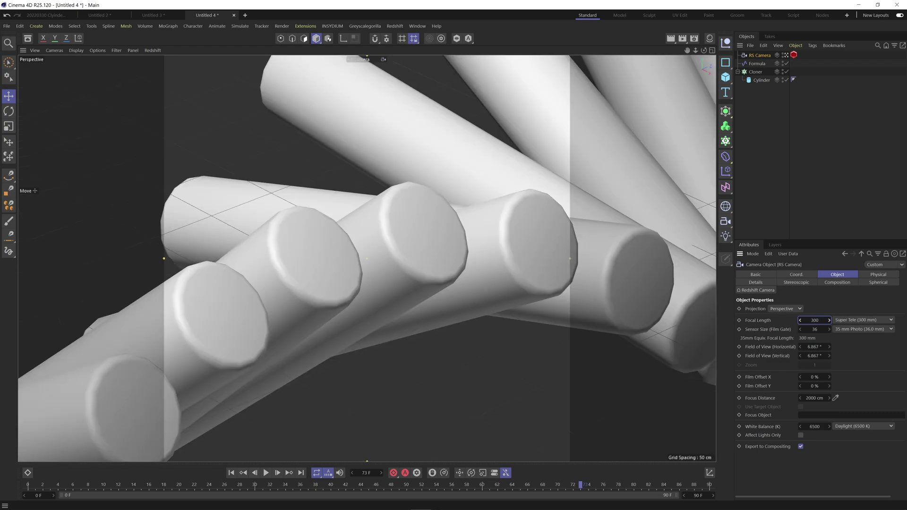
left_click_drag(696, 50, 683, 74)
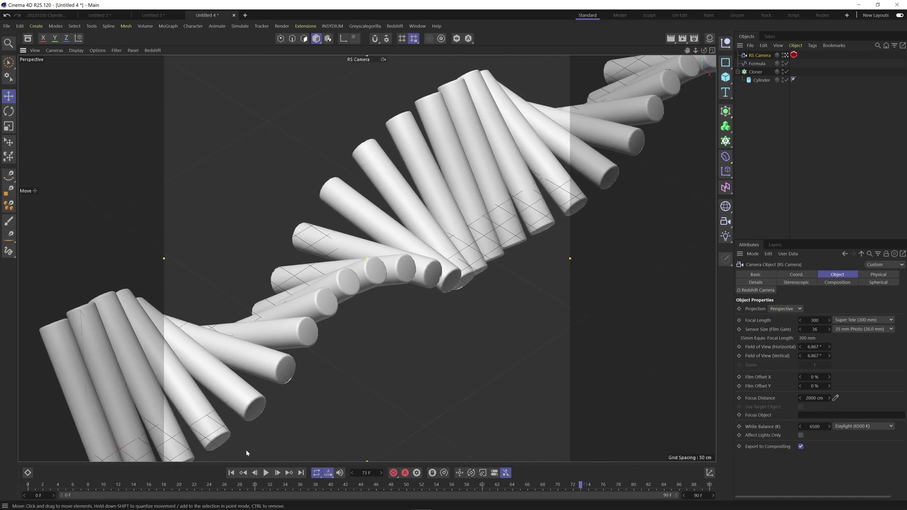
Step: Return to the start of the timeline and set the project's end frame to 180
left_click(231, 473)
left_click(698, 495)
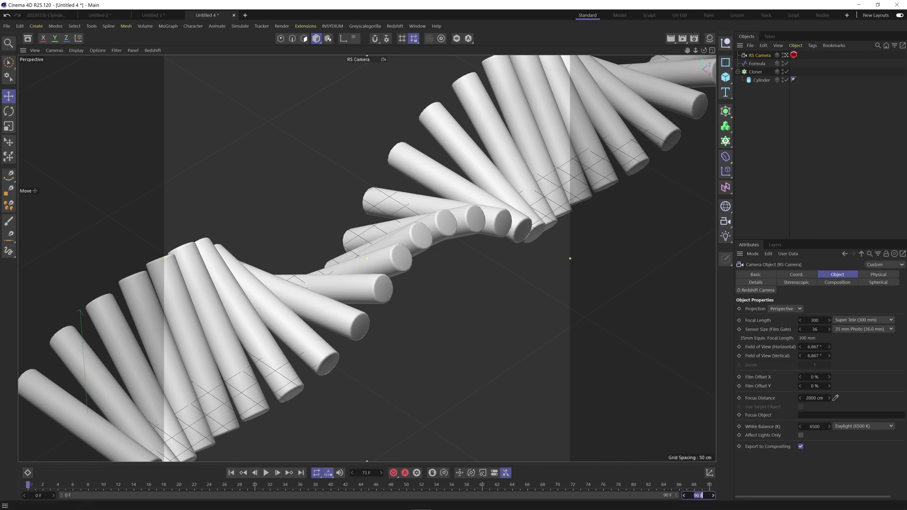
type("180")
key("Return")
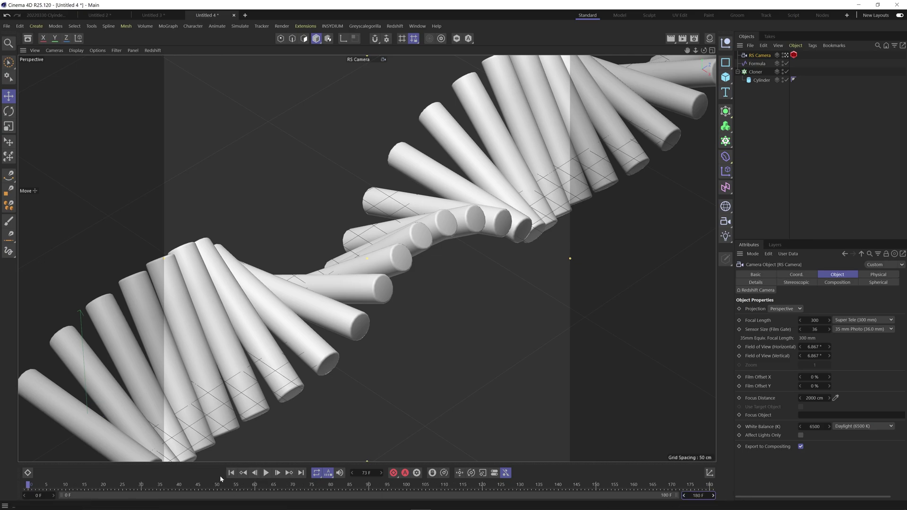
Step: Play back the animation through the camera, restart it from the first frame, and stop it
left_click(267, 473)
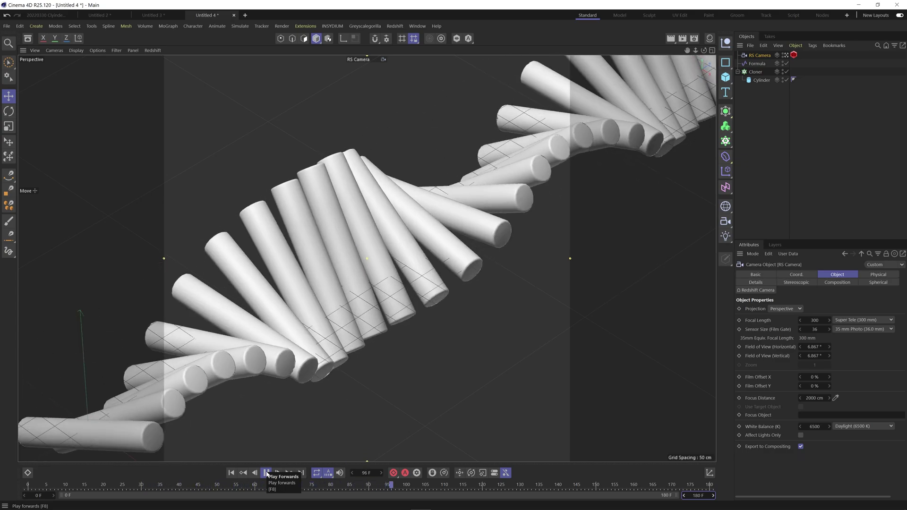
left_click(267, 473)
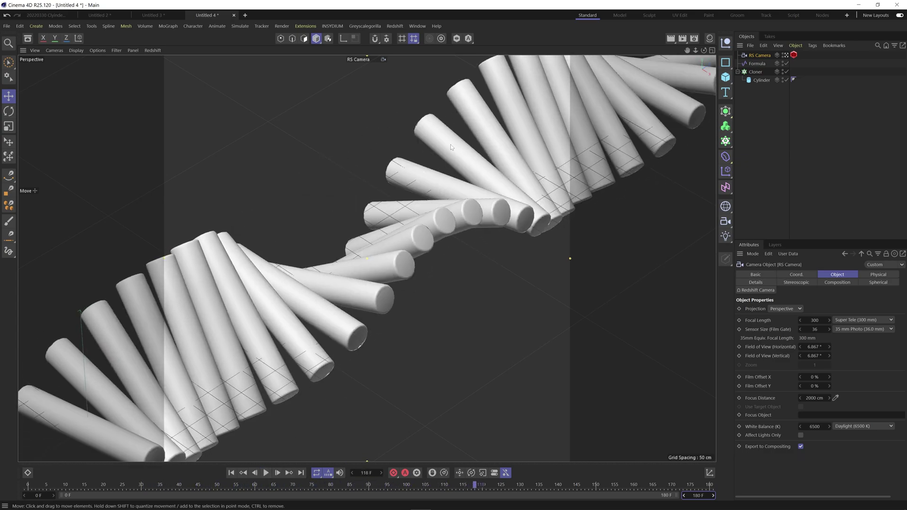
left_click(231, 472)
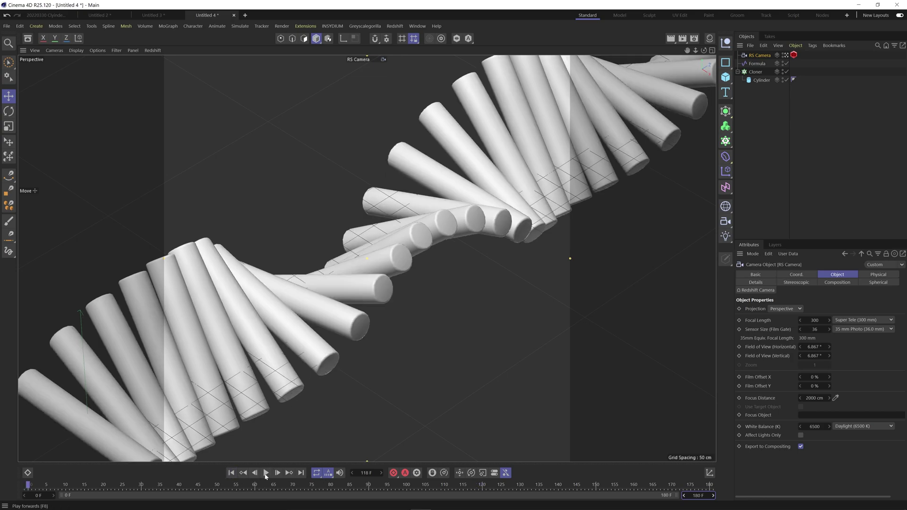
left_click(266, 474)
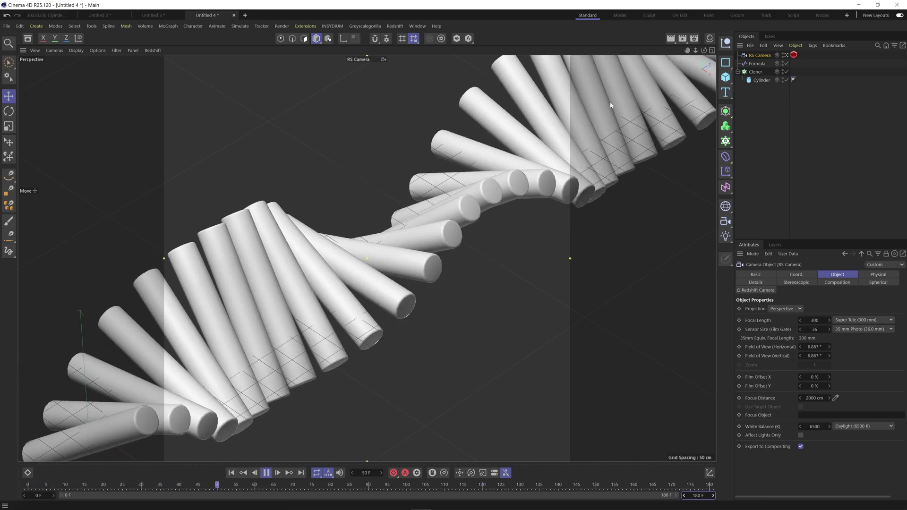
left_click(266, 473)
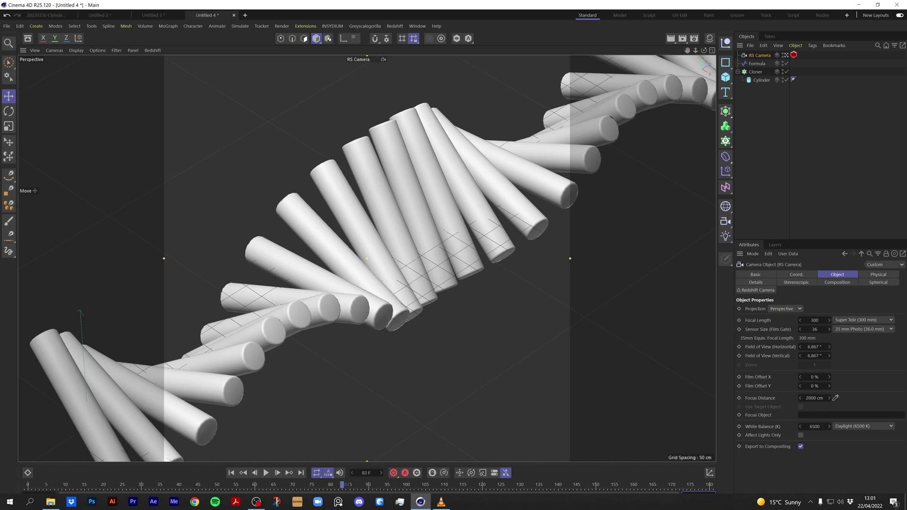
Step: Switch to VLC media player, play the finished reference render of the cylinder animation, pause it and minimize the player
left_click(439, 505)
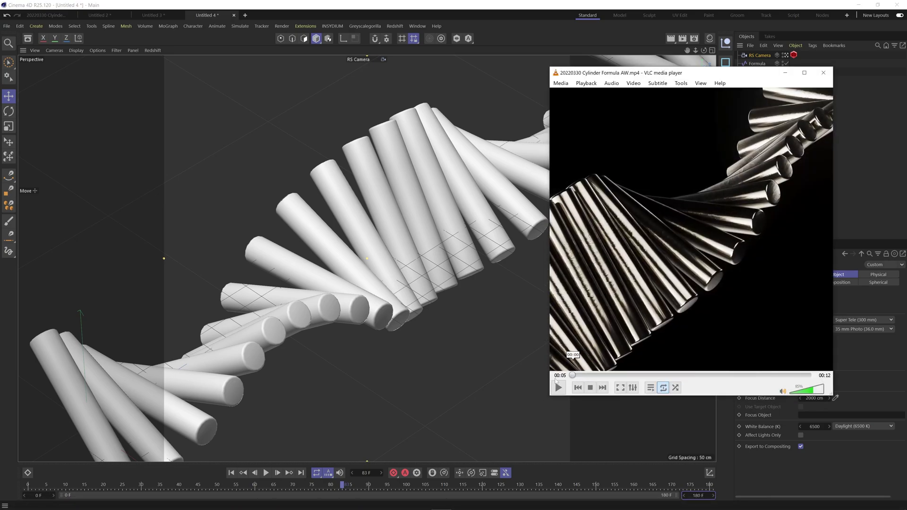
left_click(559, 388)
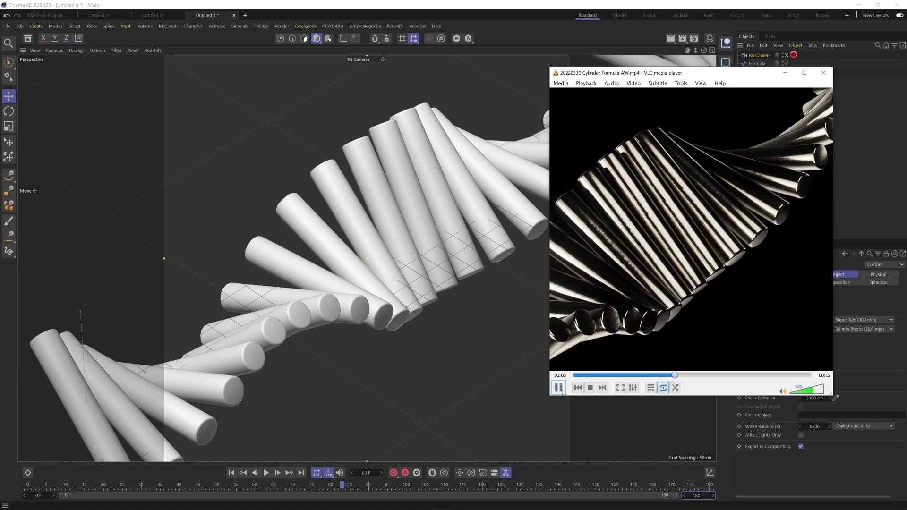
key("space")
left_click(785, 73)
Step: Animate the Cloner's bank rotation with keyframes from 0° at frame 0 to 360° at frame 180
left_click(753, 72)
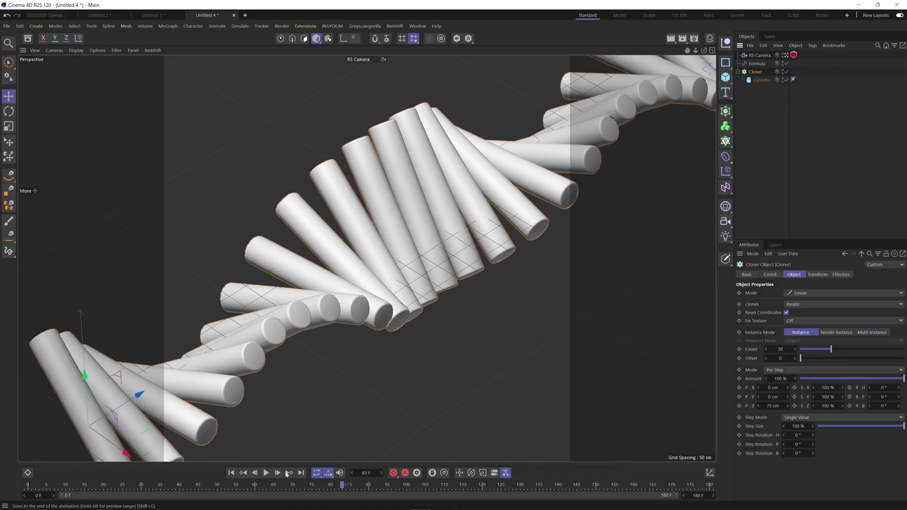
left_click(232, 473)
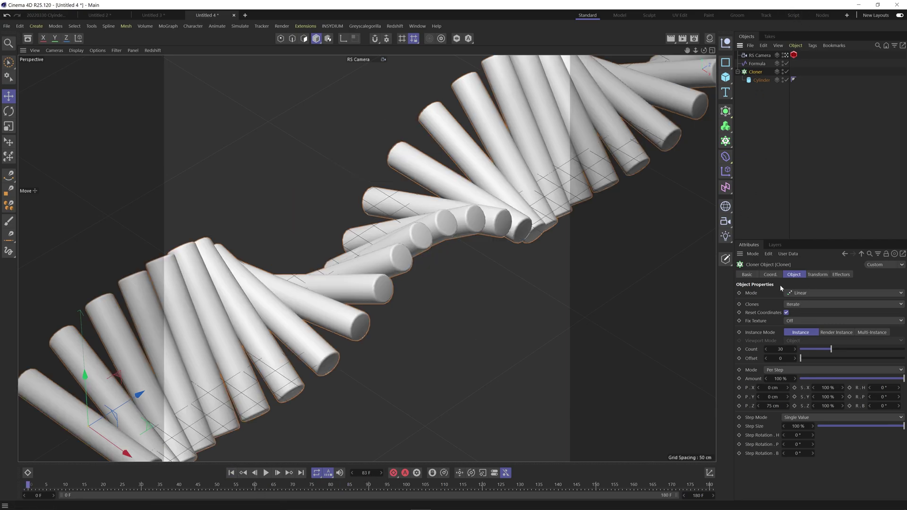
left_click(769, 274)
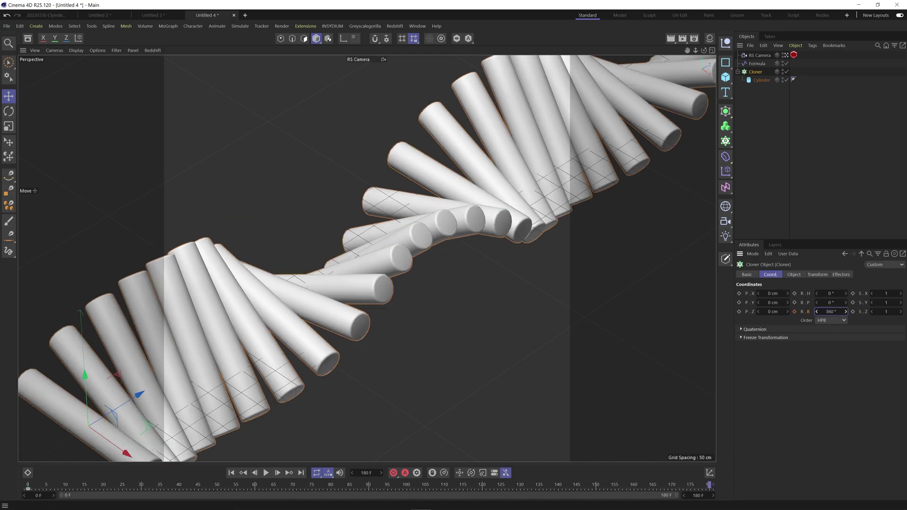
left_click(795, 312)
Step: Play back the rotating Cloner animation from the first frame, stop it and return to the start
left_click(231, 472)
left_click(266, 473)
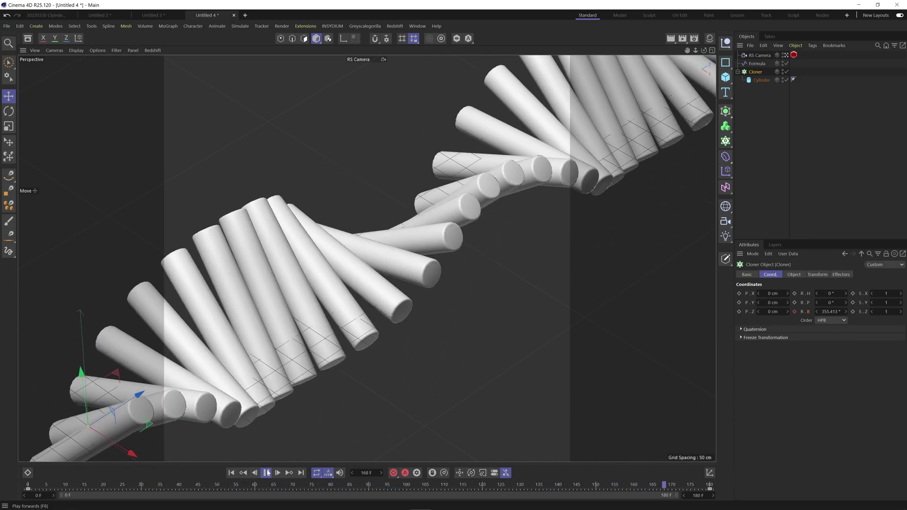
left_click(266, 473)
left_click(231, 473)
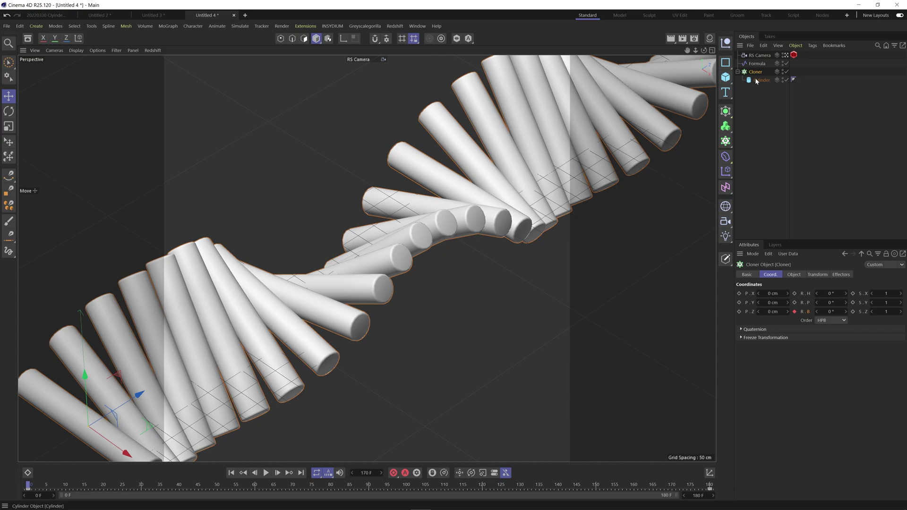
Step: Add a Delay effector to the selected Cloner by searching the commands for it
key("shift+c")
type("delay")
key("Return")
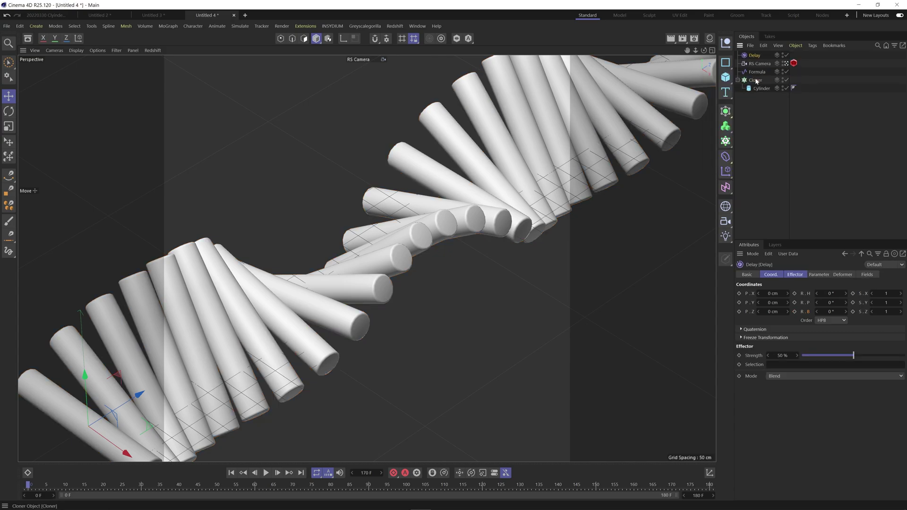
Step: Set the Delay effector's mode to Spring and its strength to 75%
left_click(819, 274)
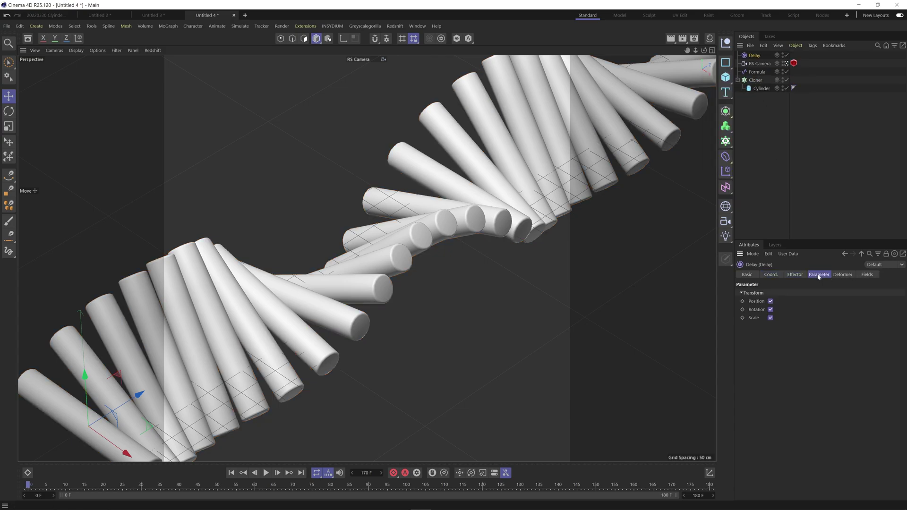
left_click(796, 275)
left_click(789, 314)
left_click(784, 343)
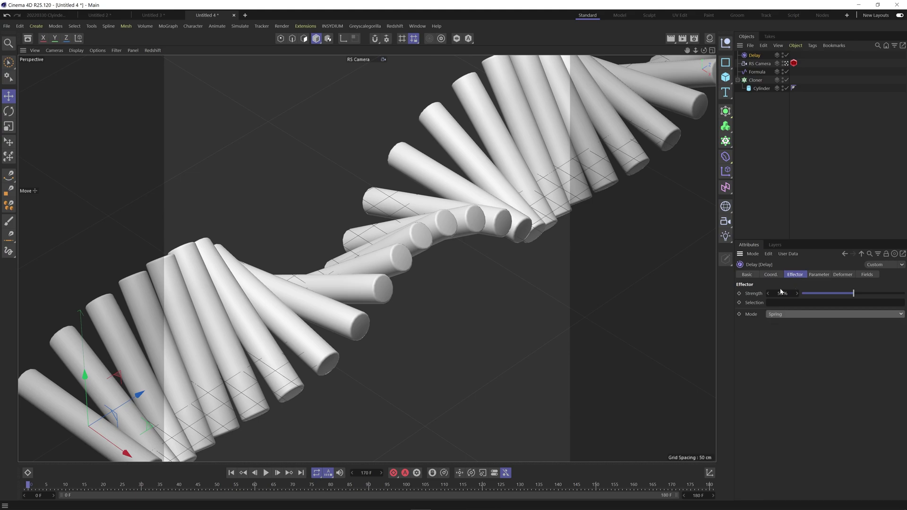
double_click(783, 294)
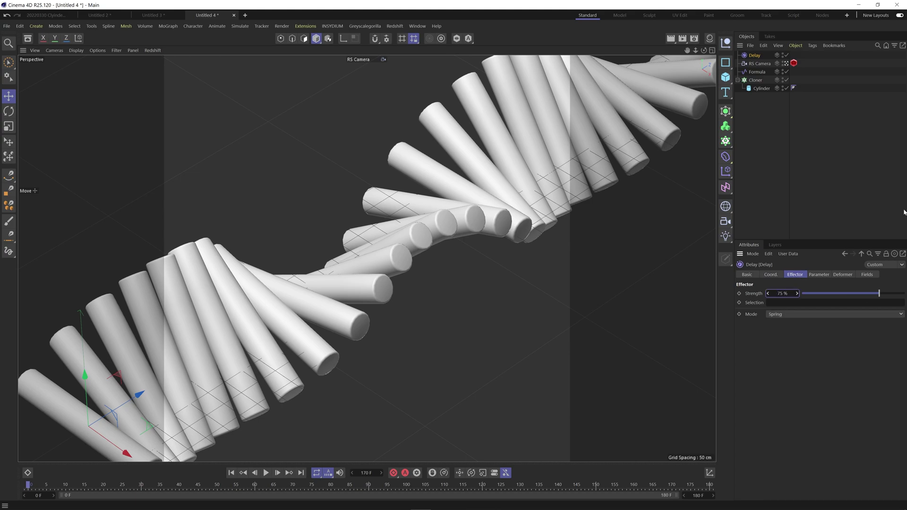
Step: Check the Cloner's effector list, play back the animation with the delay, and return to the first frame
left_click(755, 80)
left_click(842, 275)
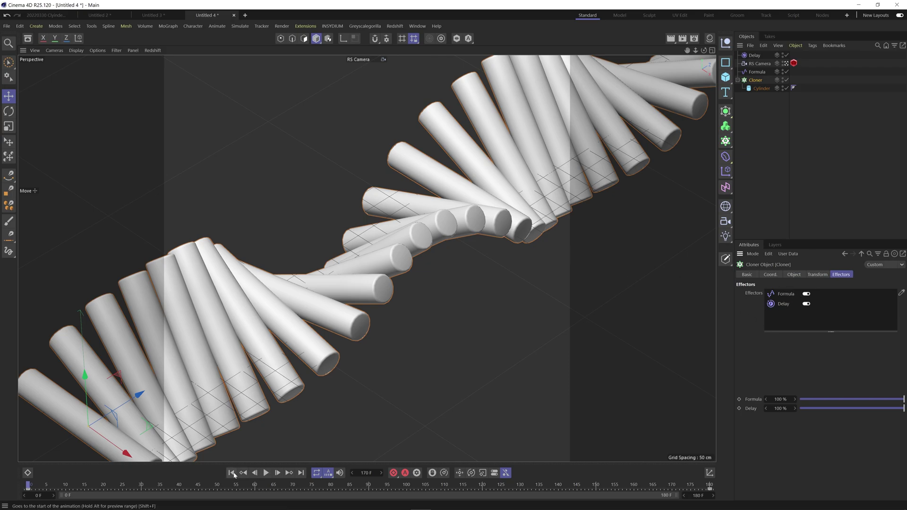
left_click(266, 473)
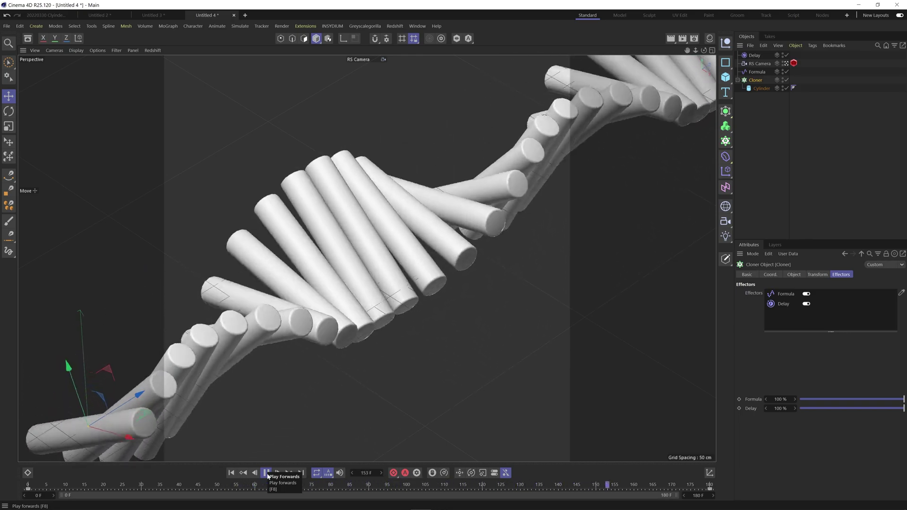
left_click(267, 474)
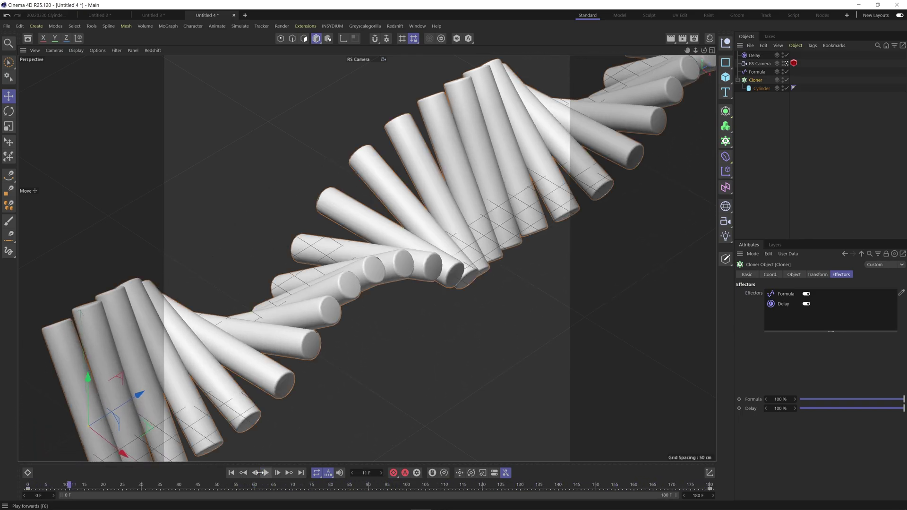
left_click(232, 473)
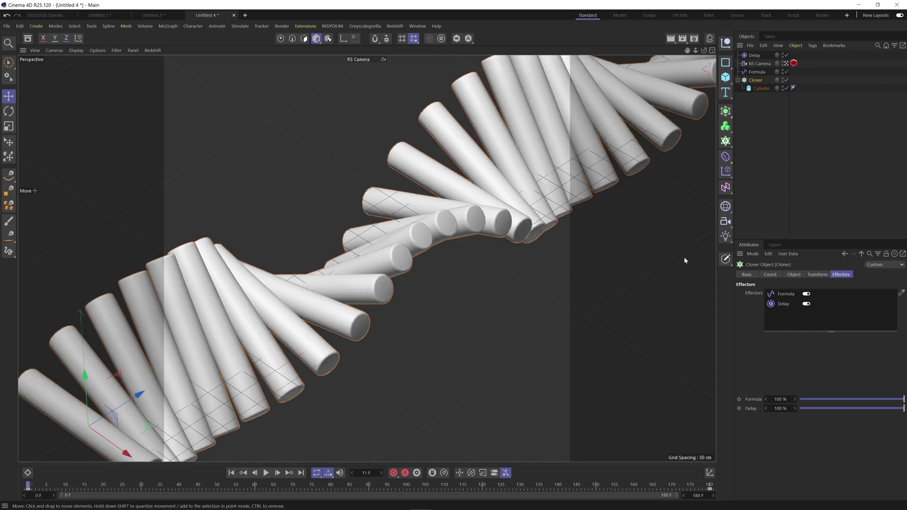